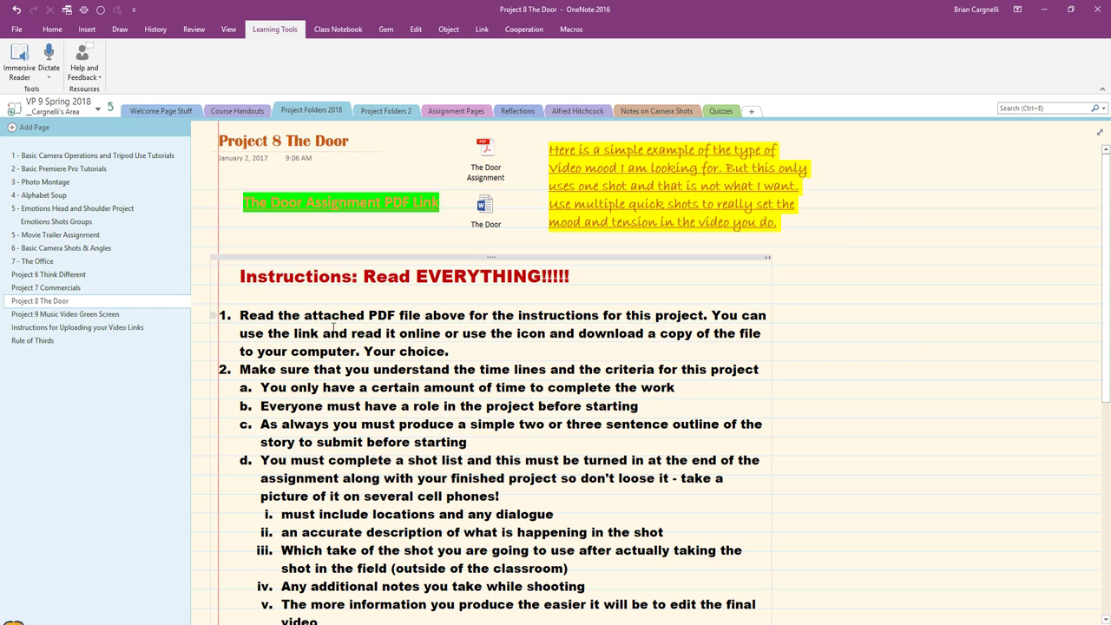
Select the word Read in the first instruction of the Project 8 The Door page
double_click(257, 318)
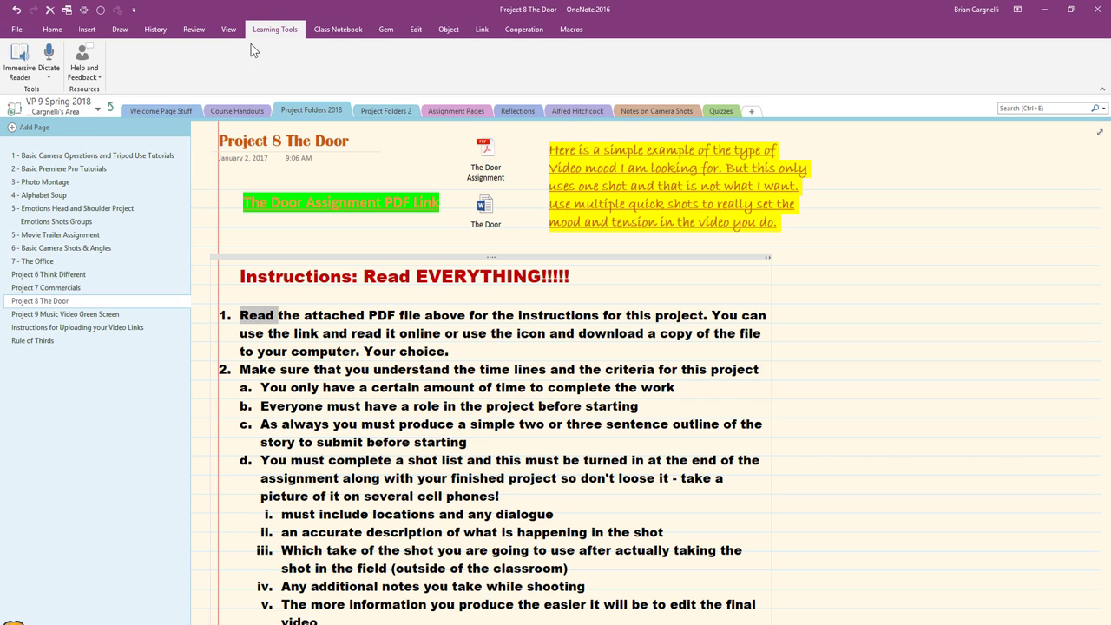
left_click(21, 68)
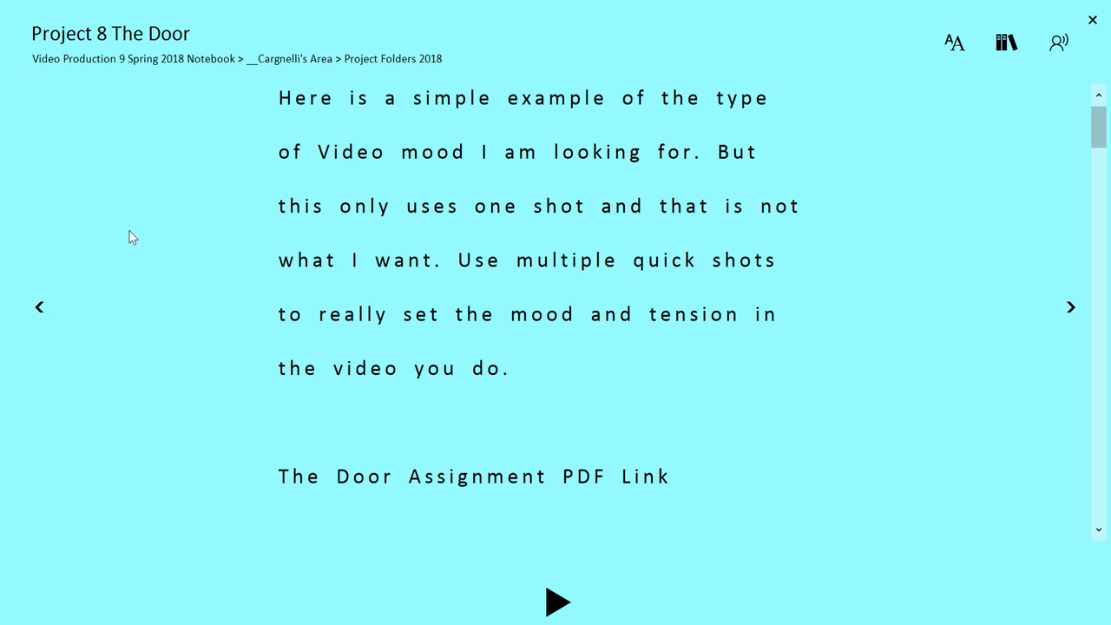
left_click(557, 601)
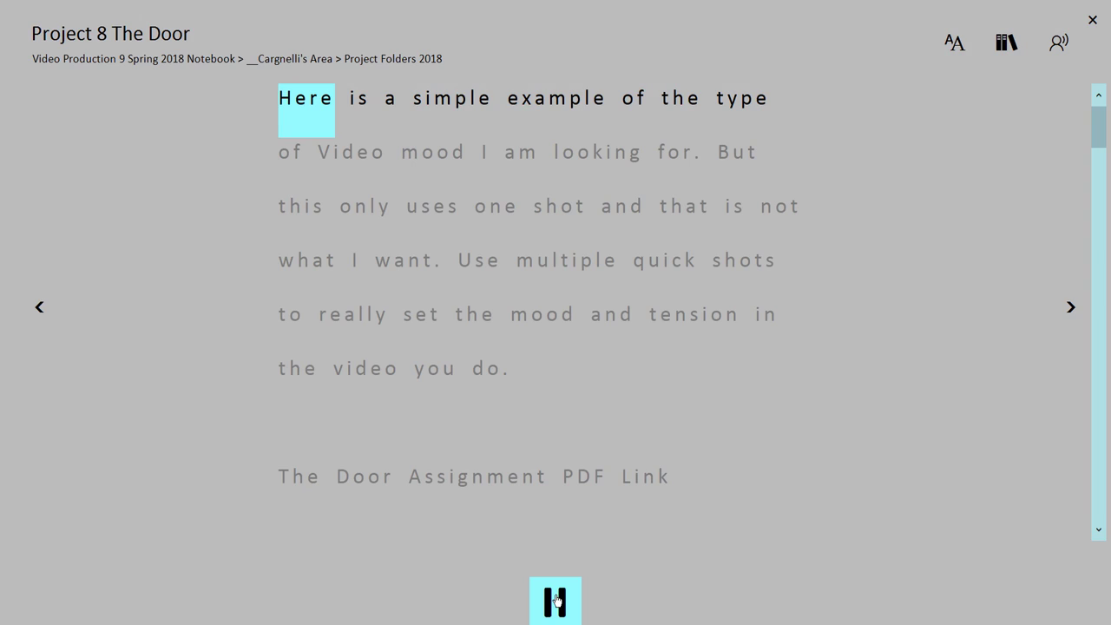
left_click(557, 601)
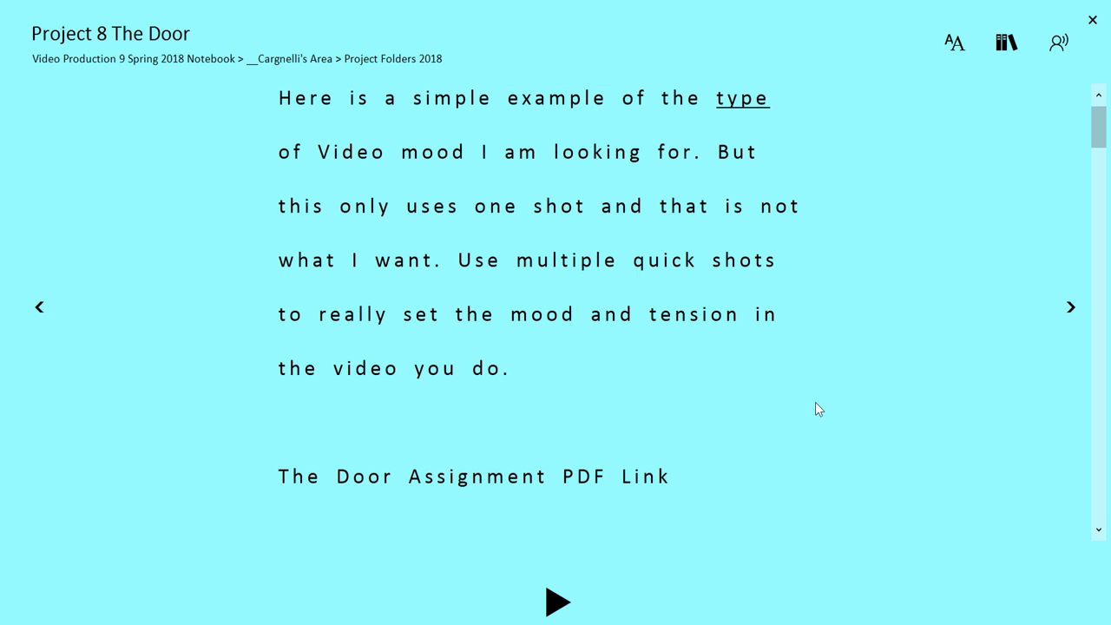
left_click(947, 52)
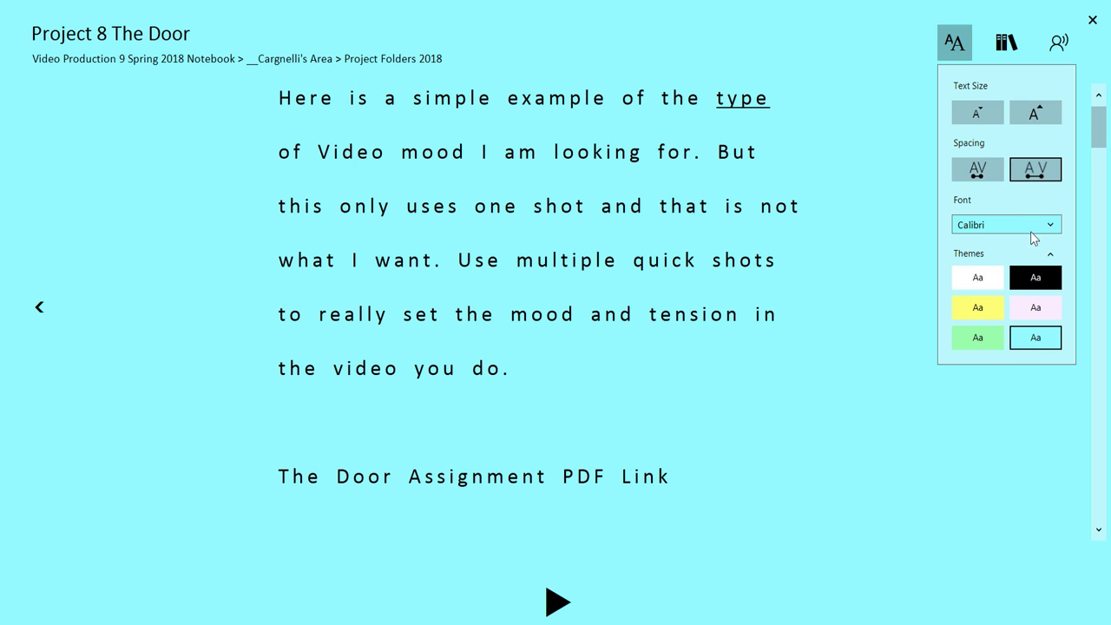
left_click(1037, 120)
left_click(964, 115)
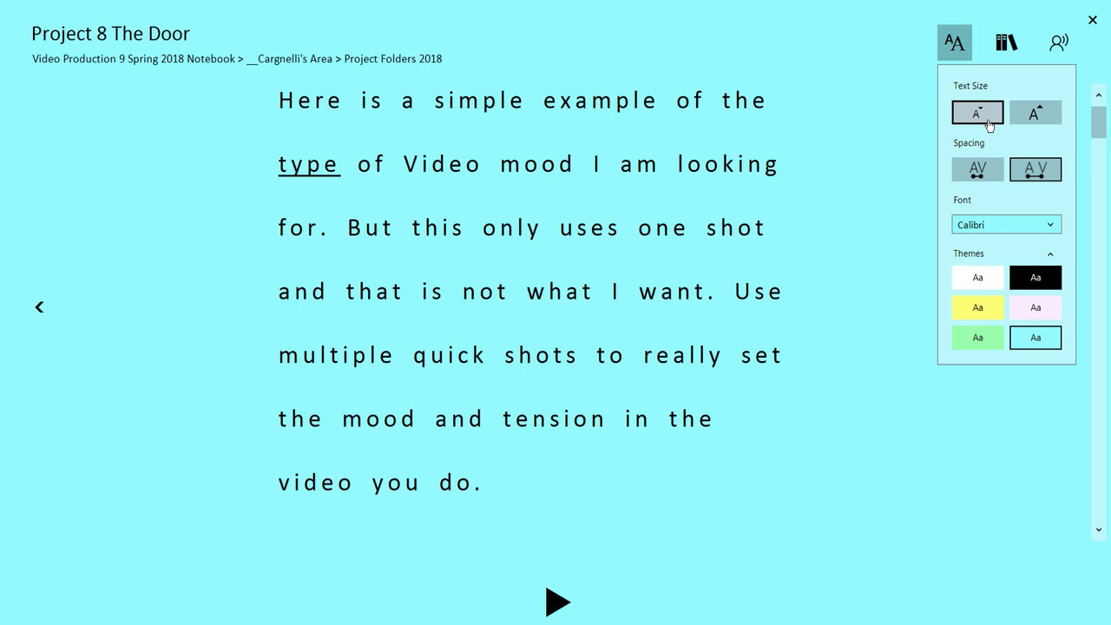
left_click(964, 114)
left_click(1005, 51)
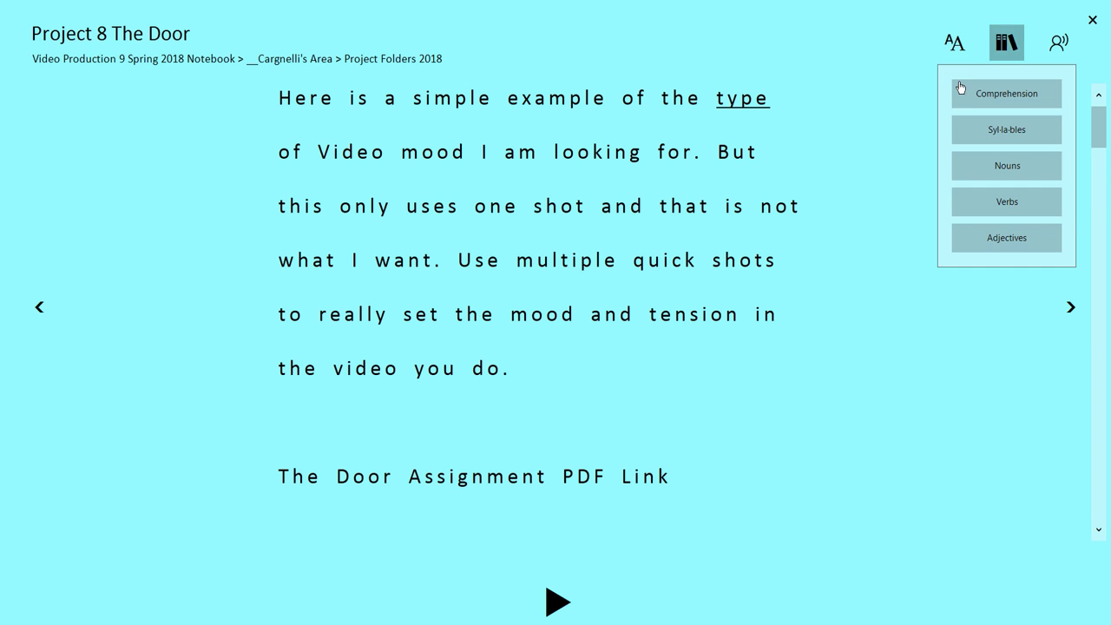
left_click(918, 283)
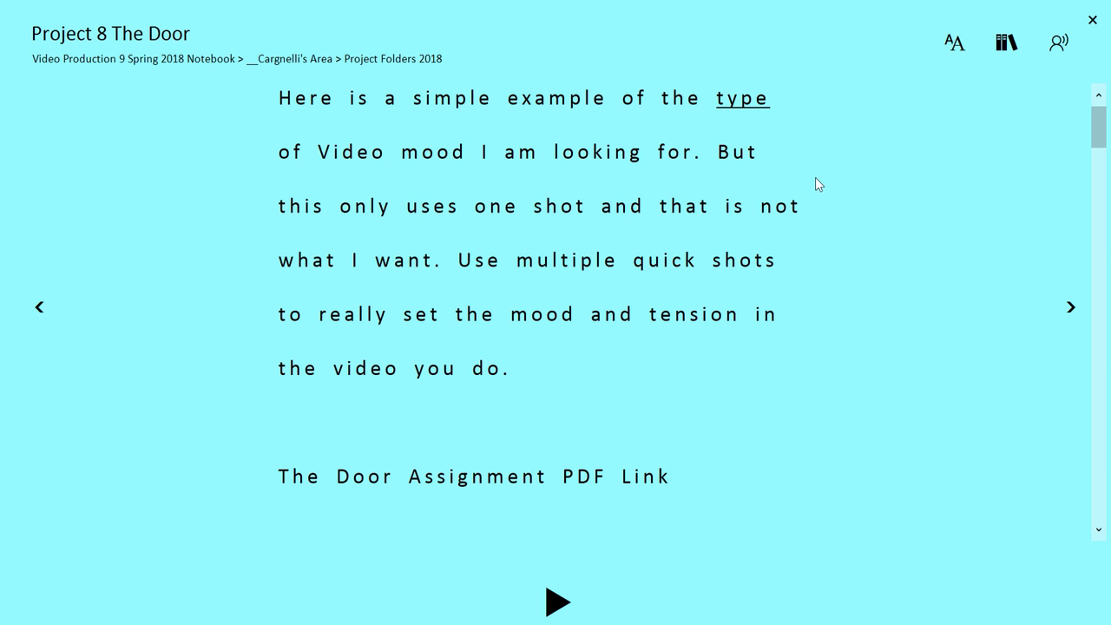
left_click(1092, 19)
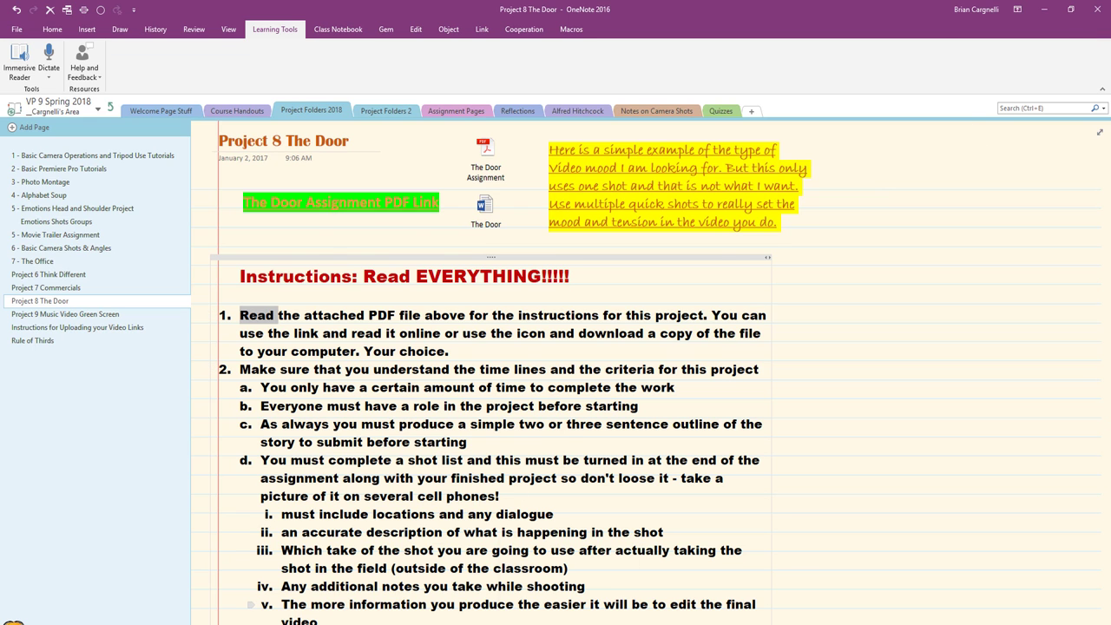
Switch to OneNote for Windows 10, show the navigation, then collapse the notebook and section lists
left_click(568, 580)
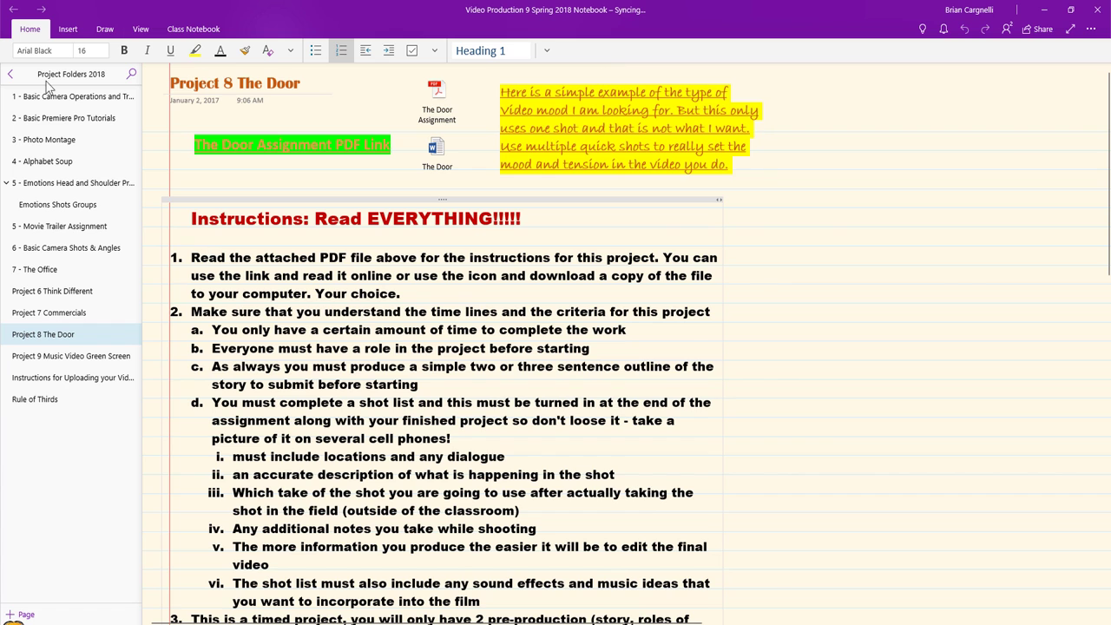
left_click(11, 74)
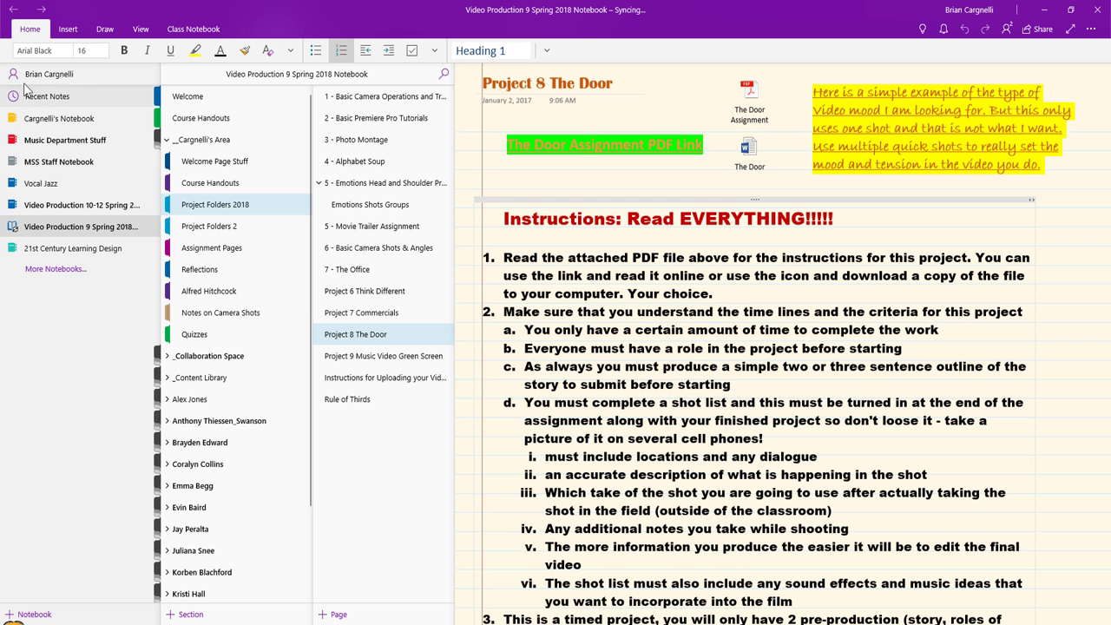
left_click(364, 339)
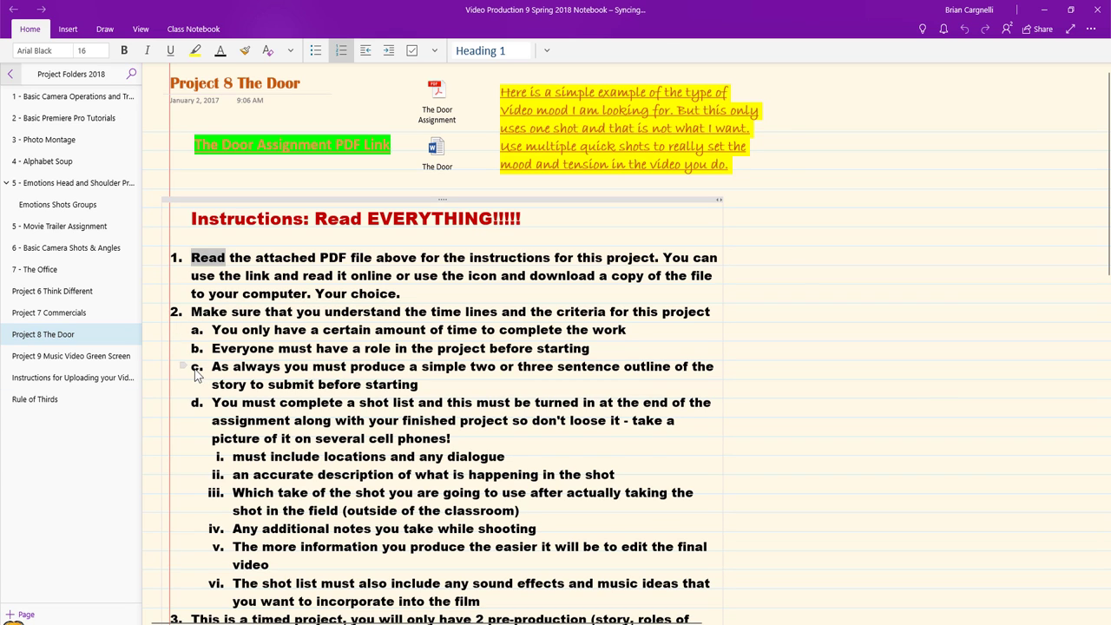
Open the page in Immersive Reader with the light blue theme and Increase Spacing on
left_click(142, 31)
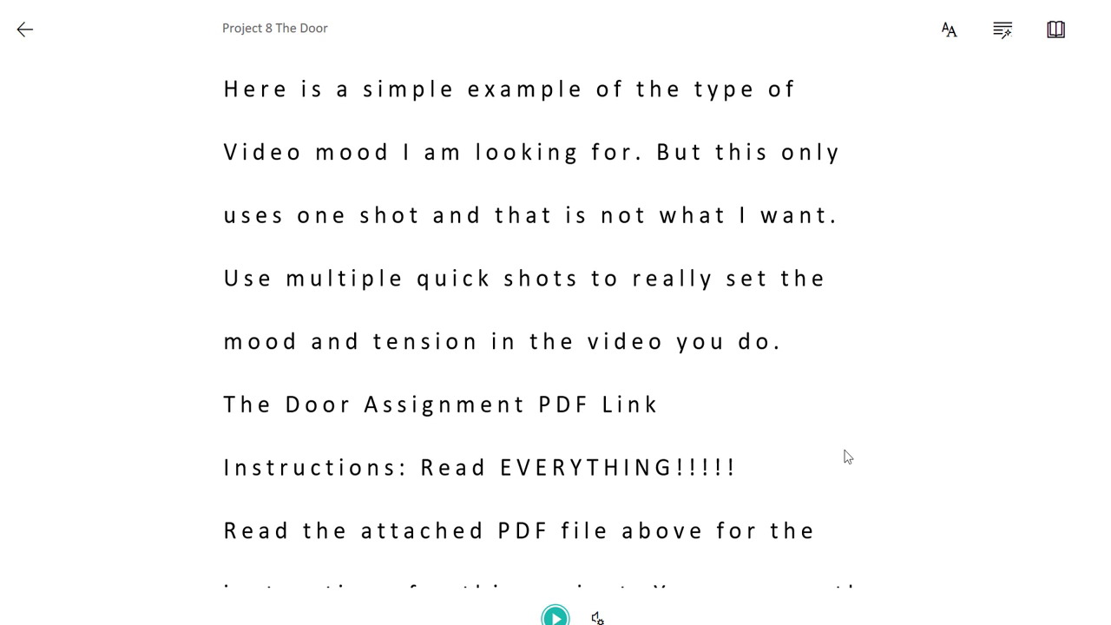
left_click(952, 57)
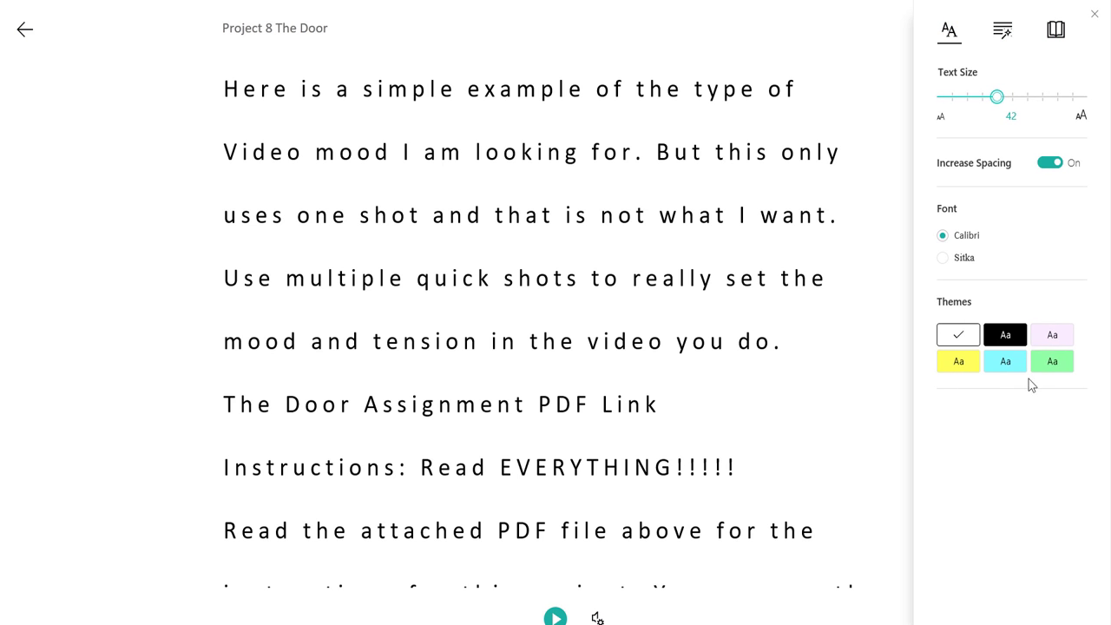
left_click(1016, 364)
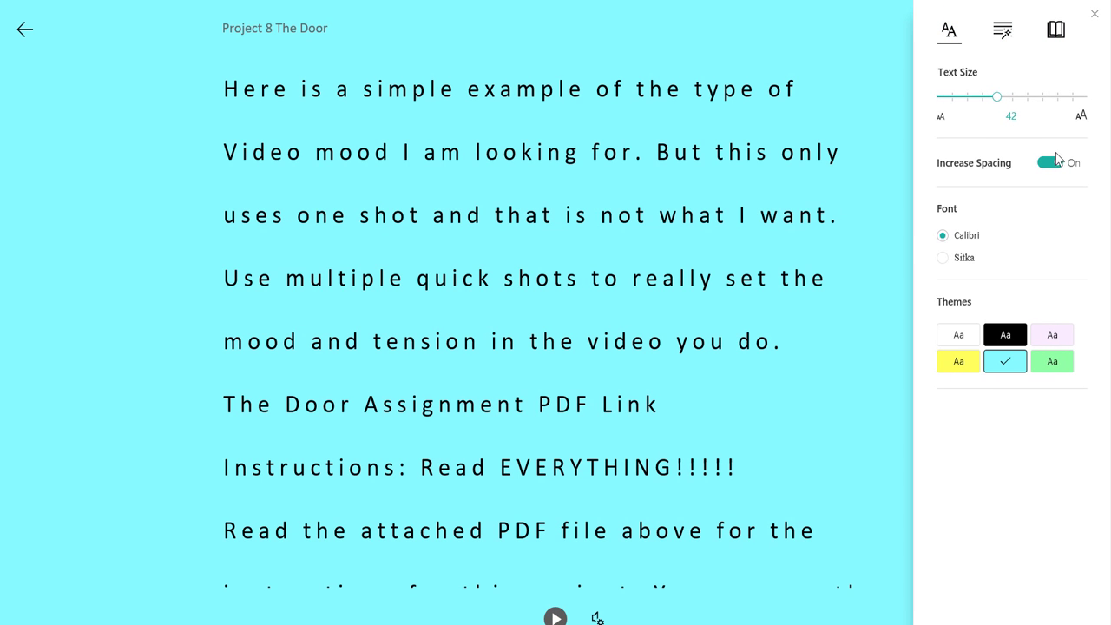
left_click(1050, 164)
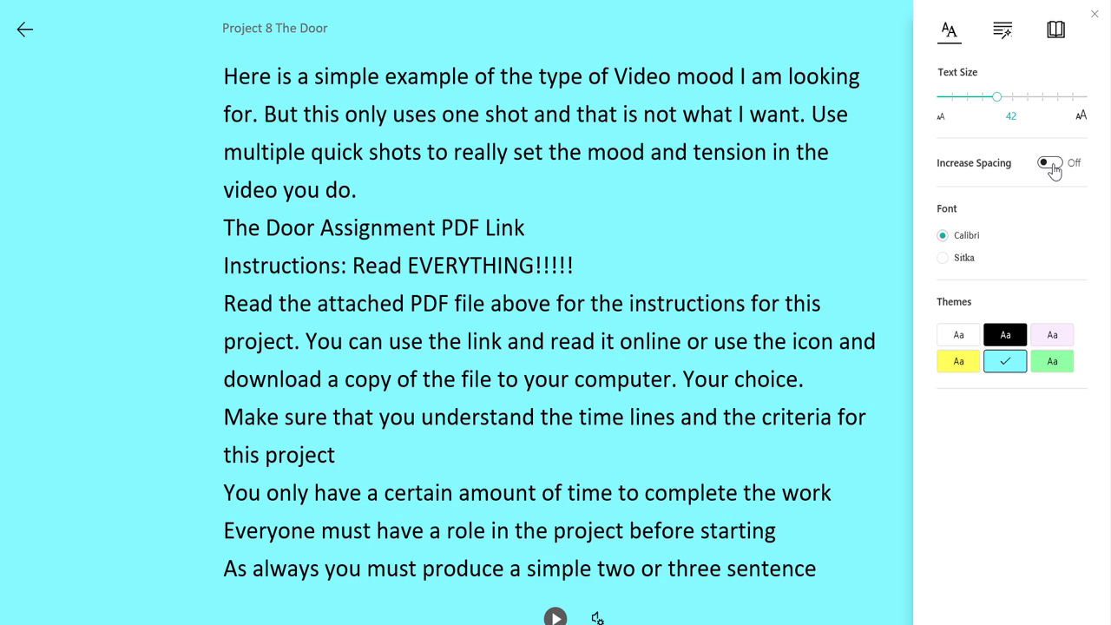
left_click(1052, 165)
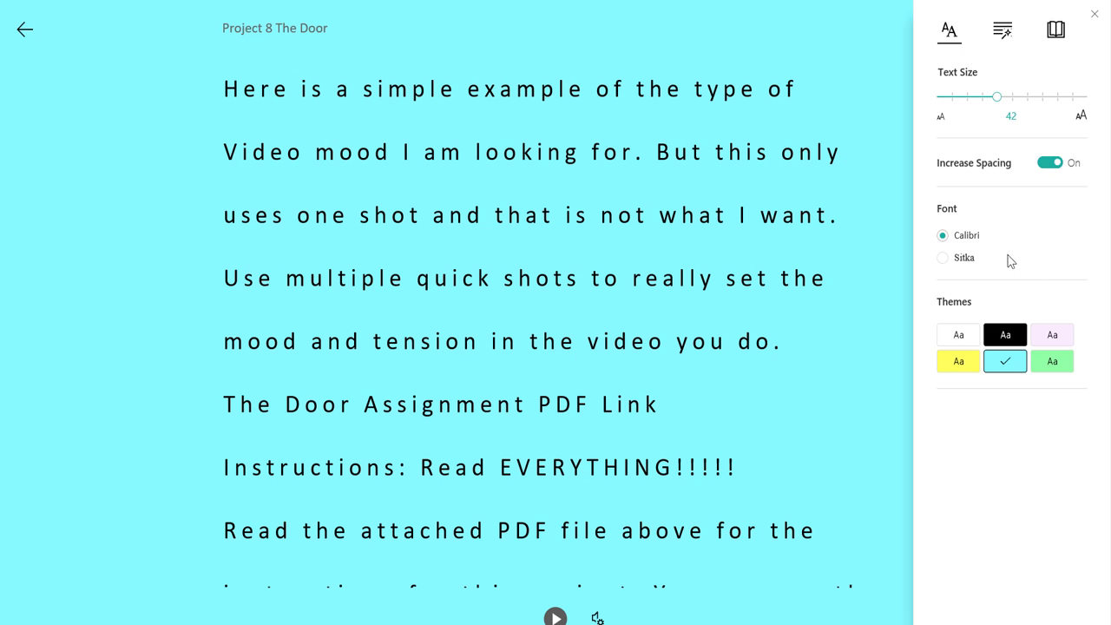
Turn on noun highlighting in Grammar Options, colouring nouns magenta after briefly trying dark red
left_click(1008, 38)
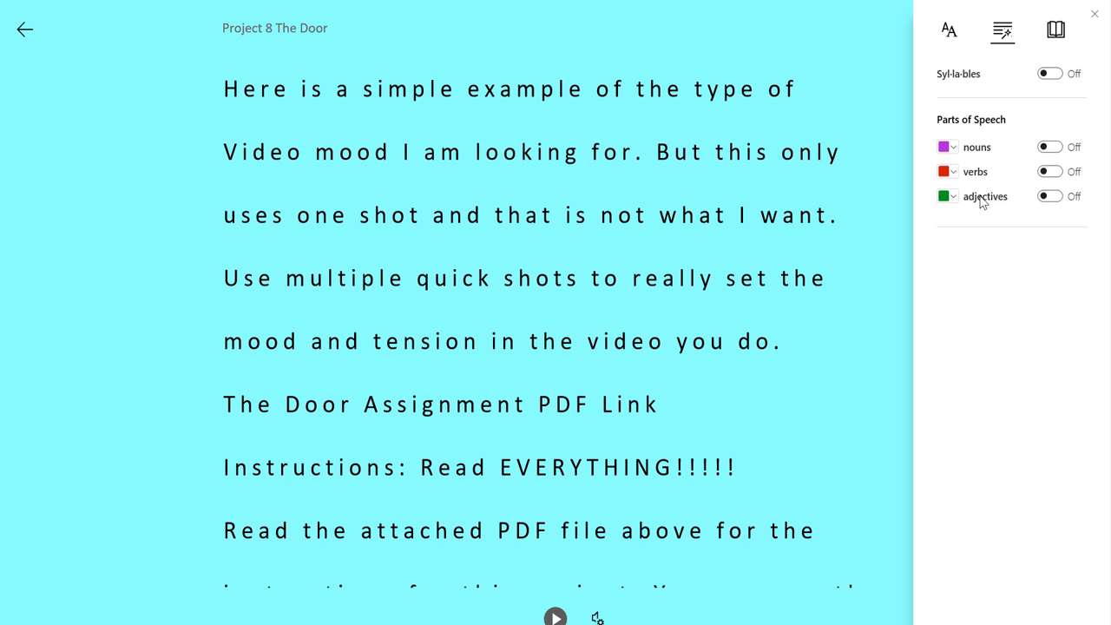
left_click(954, 153)
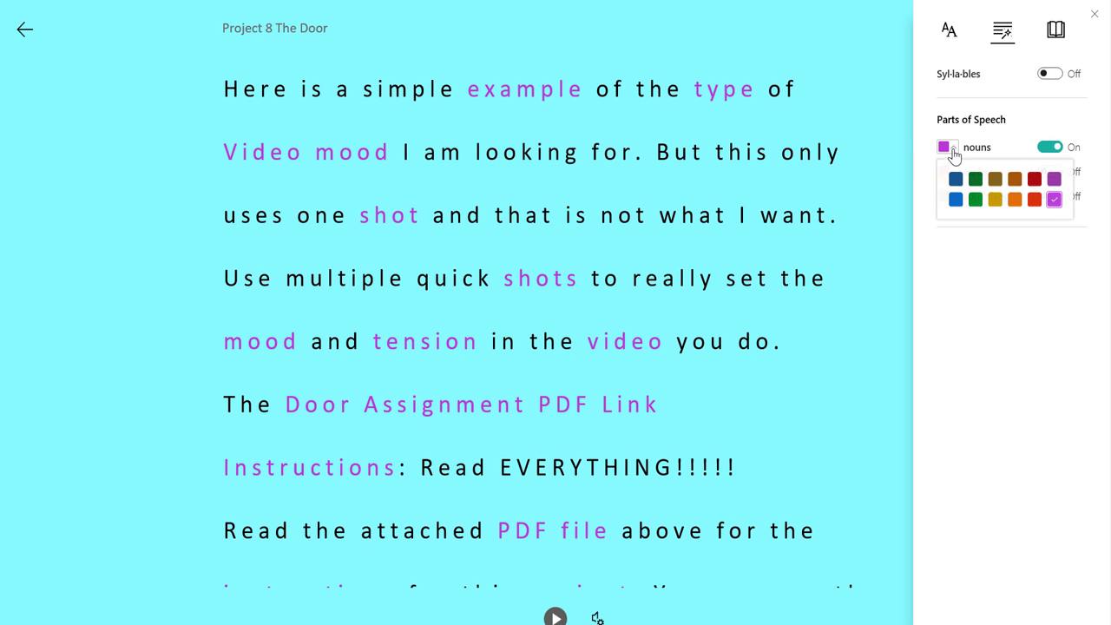
left_click(1036, 184)
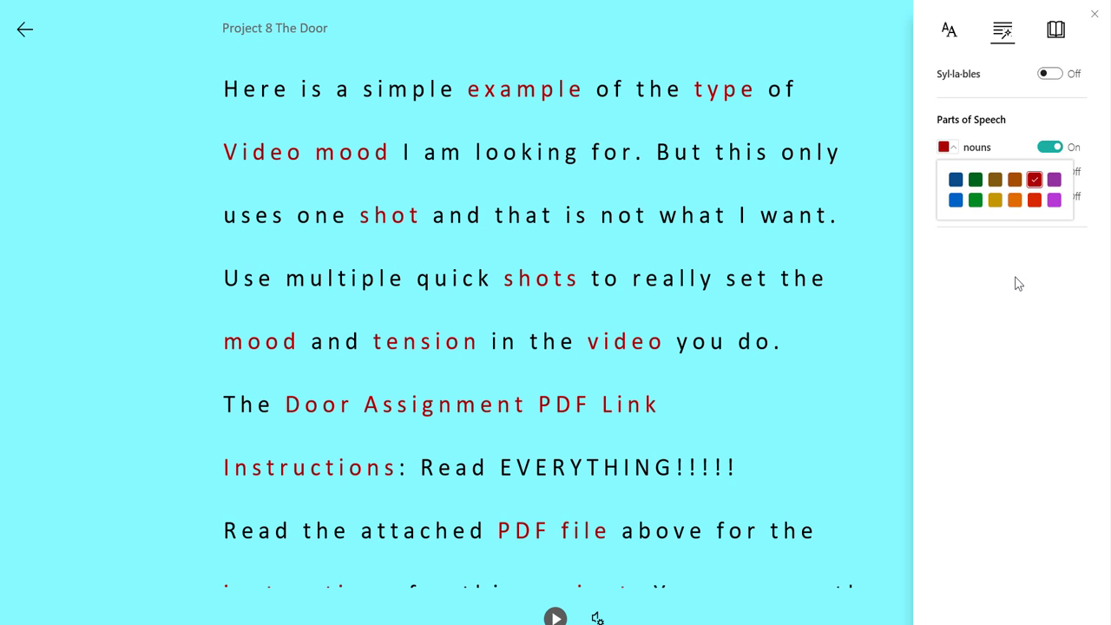
left_click(1054, 201)
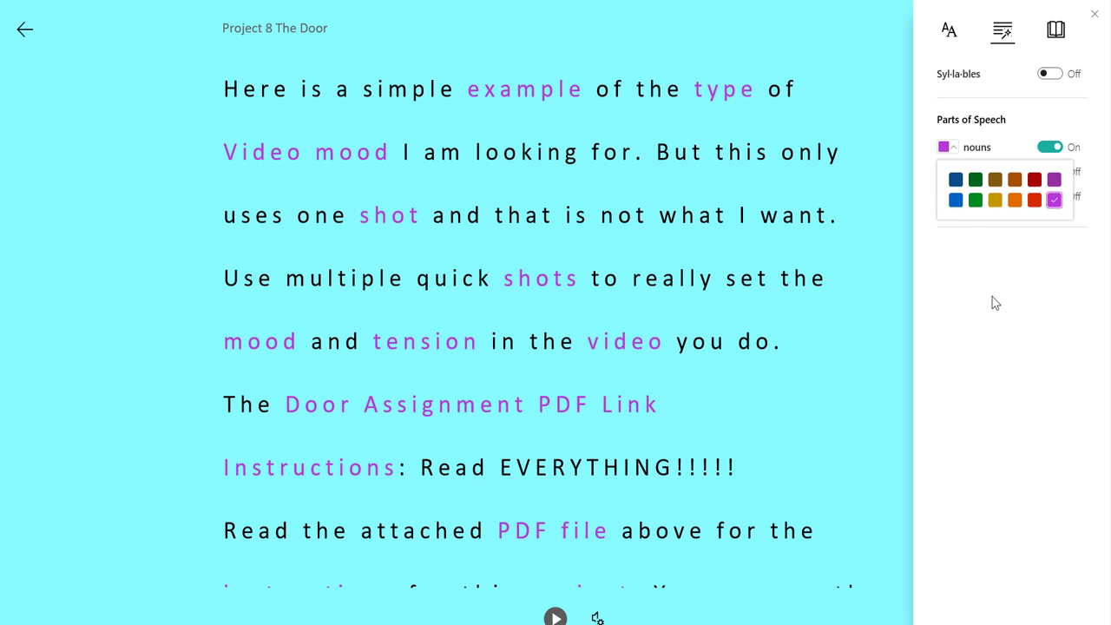
key("Escape")
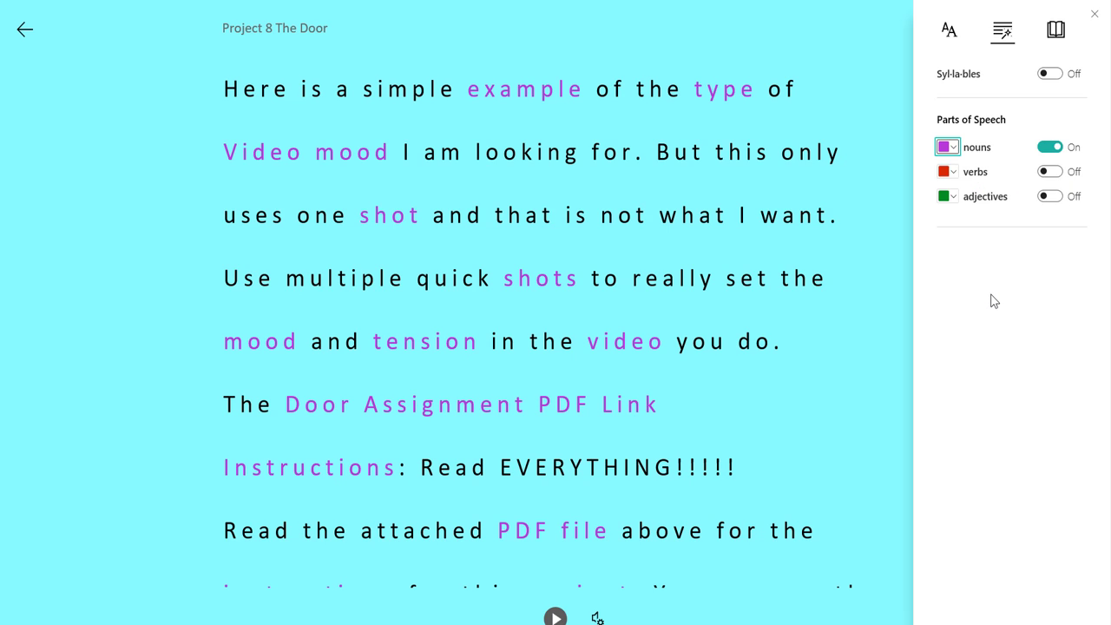
Turn on one-line Line Focus, then play and pause the read-aloud
left_click(1055, 34)
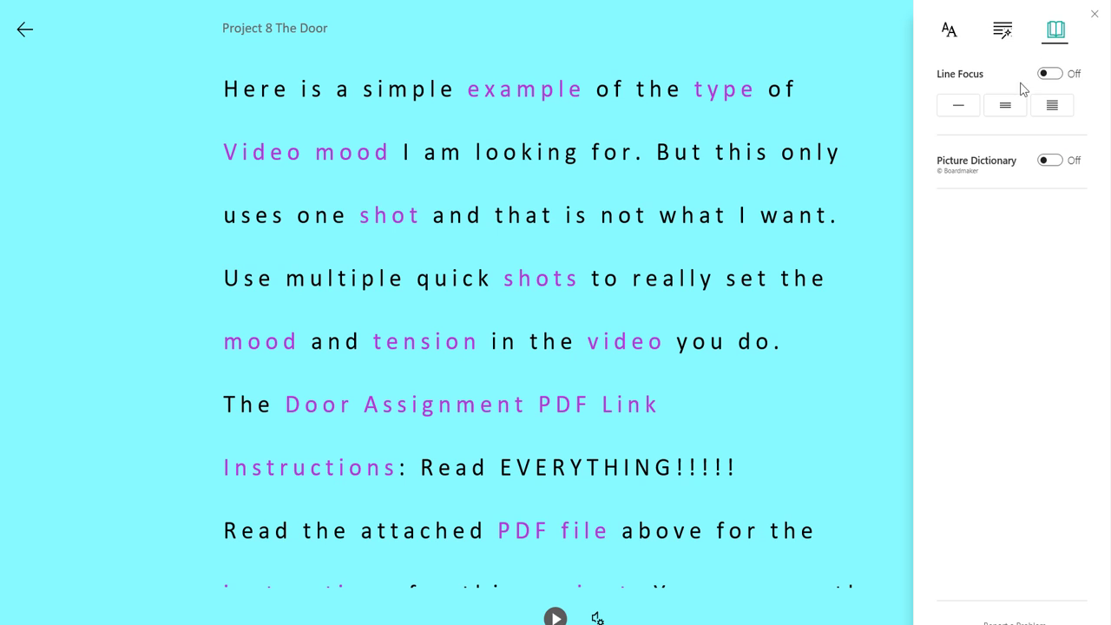
left_click(959, 108)
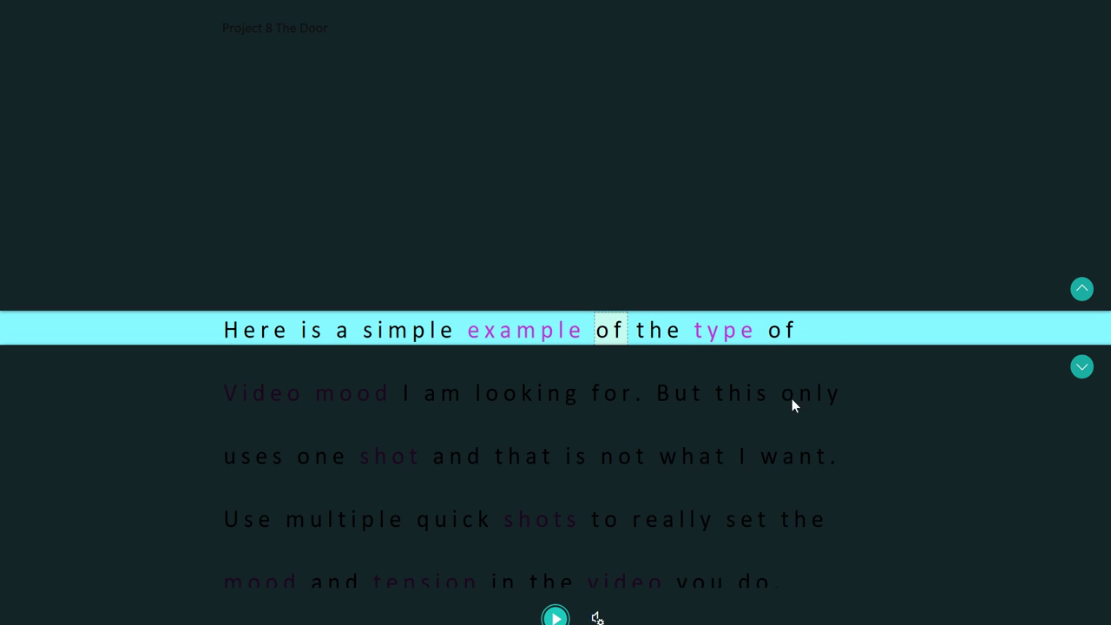
left_click(556, 617)
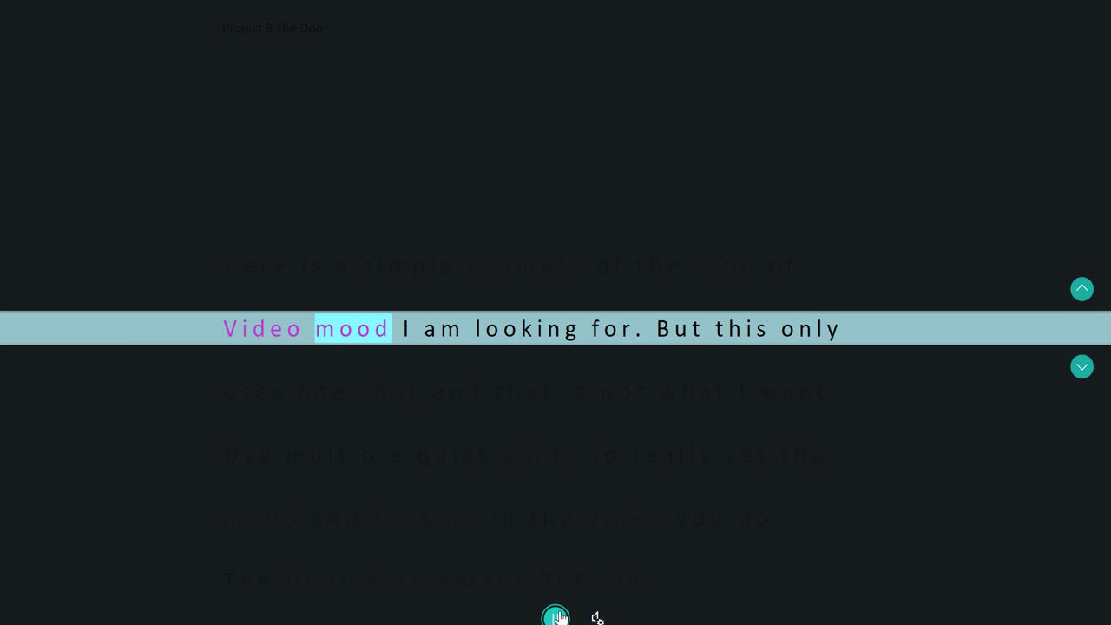
left_click(556, 617)
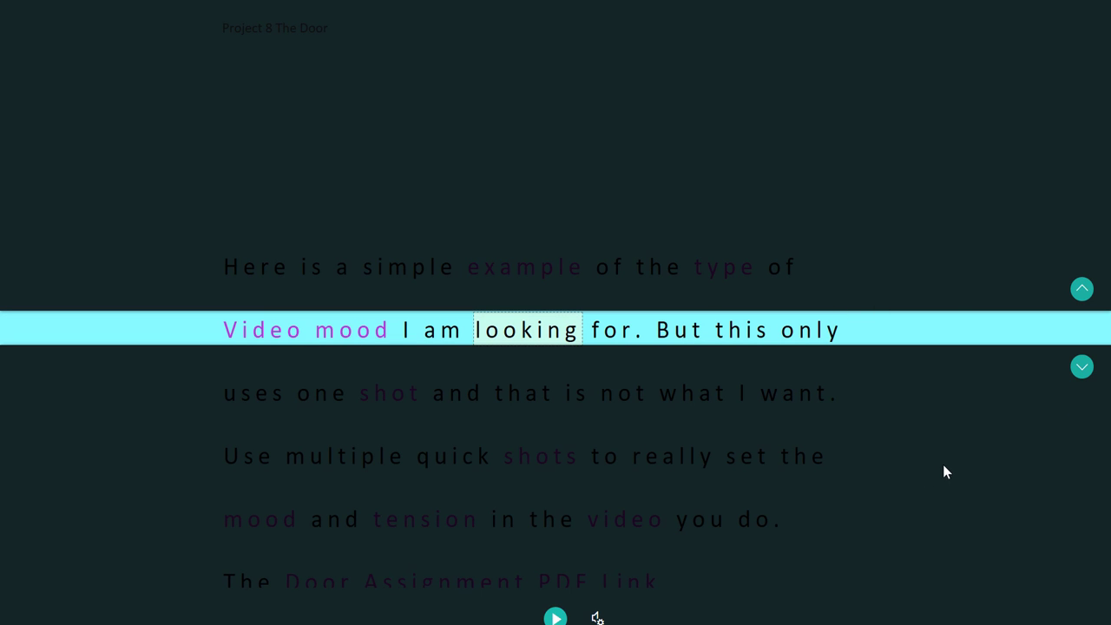
Widen Line Focus to three lines, then to five lines
left_click(1004, 31)
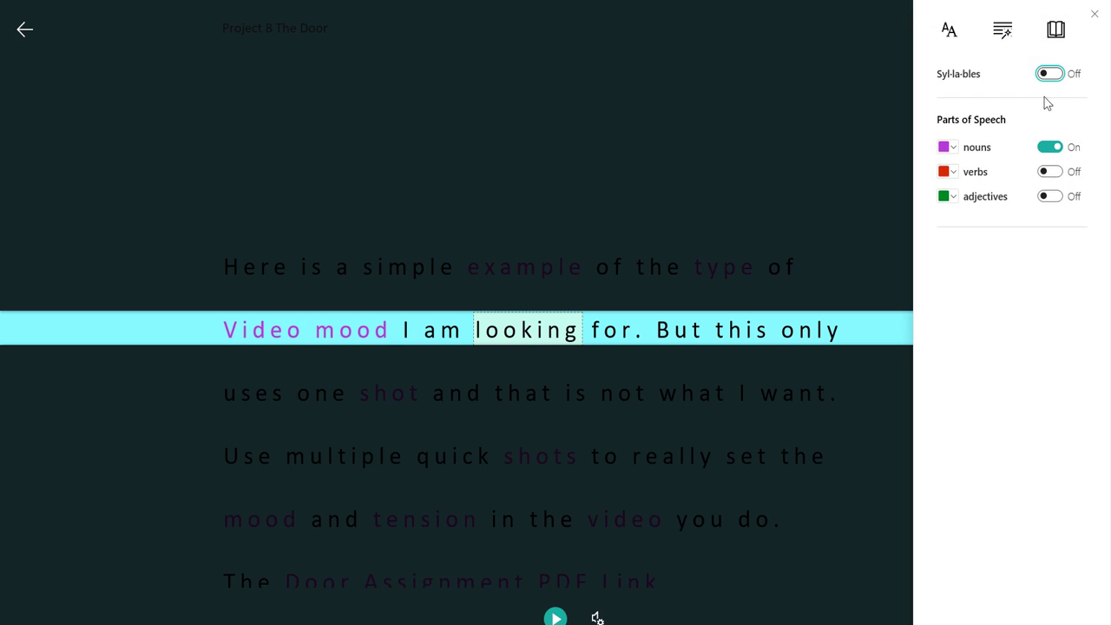
left_click(1056, 31)
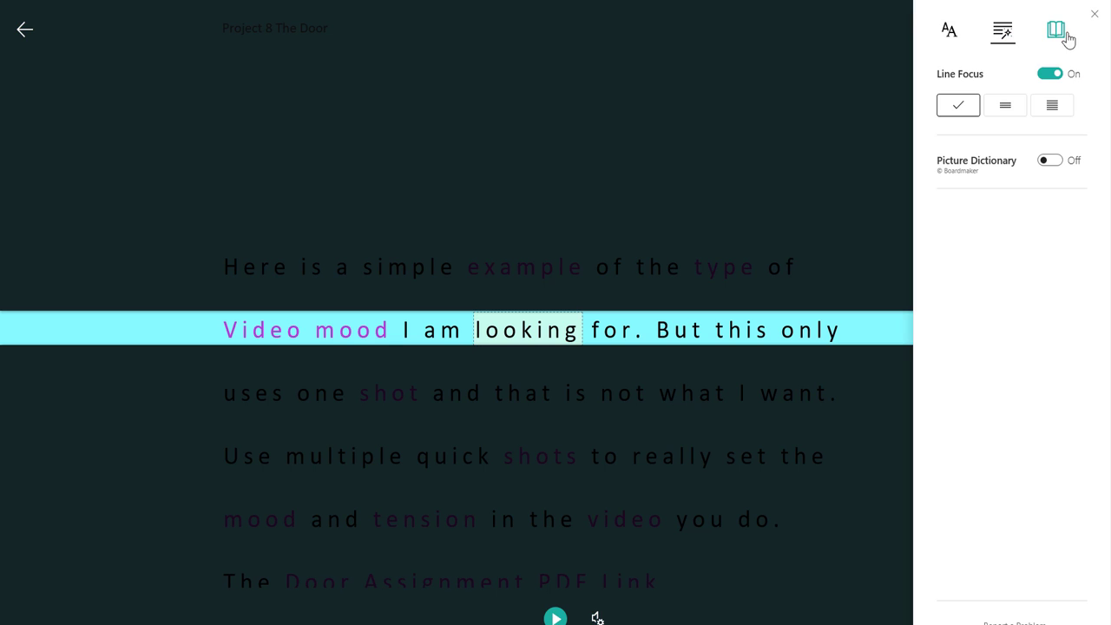
left_click(1007, 106)
left_click(1052, 106)
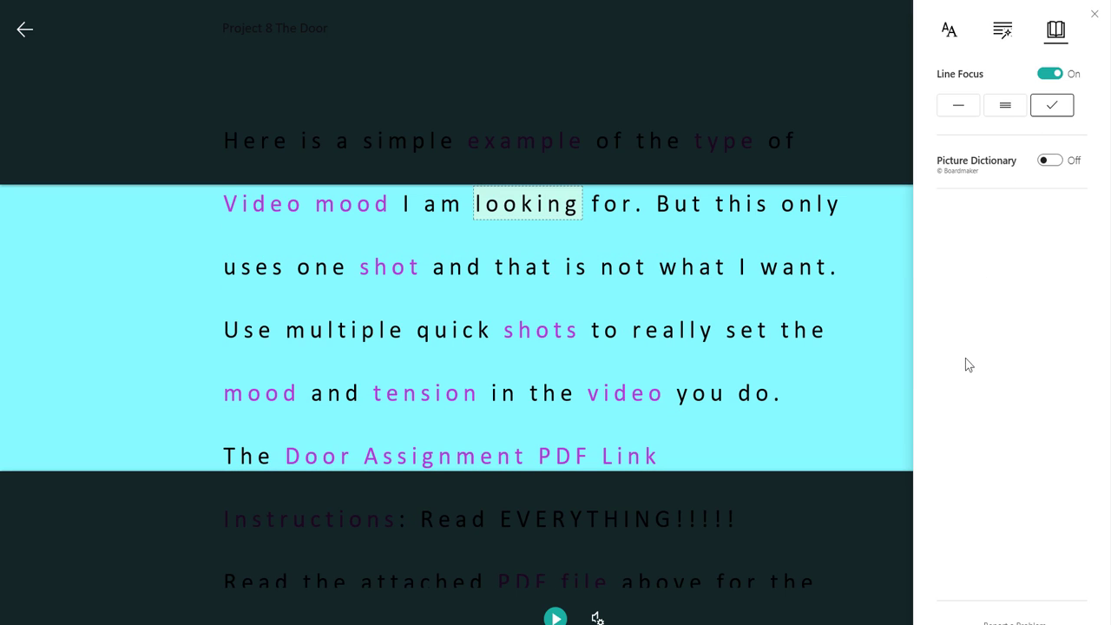
Switch Line Focus off, turn on Picture Dictionary, and view and hear the word Door
left_click(1051, 74)
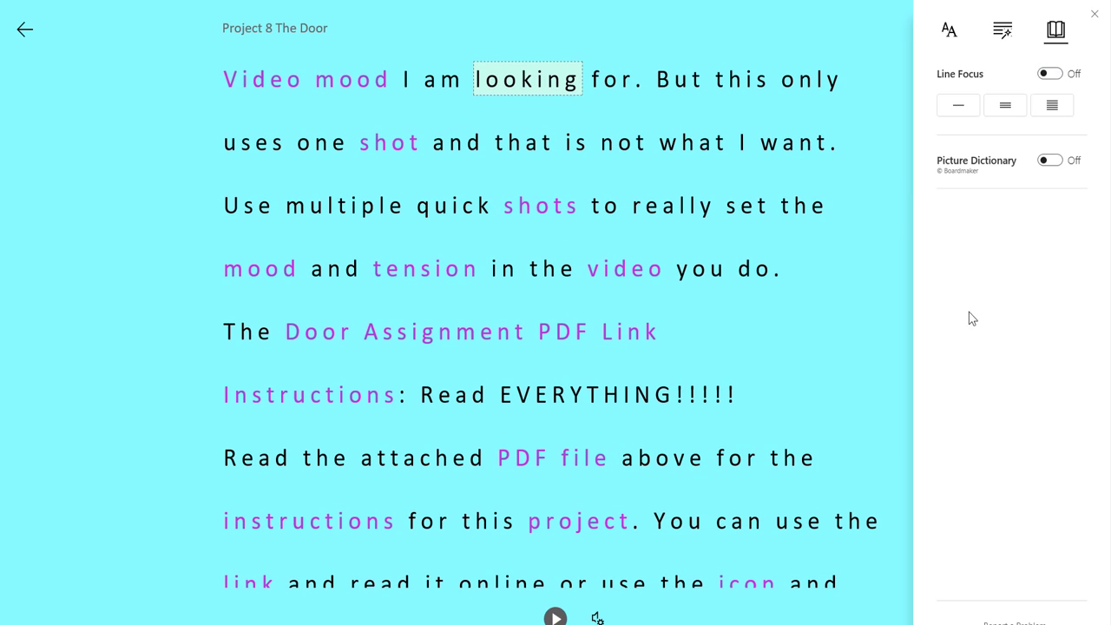
left_click(1050, 162)
left_click(316, 337)
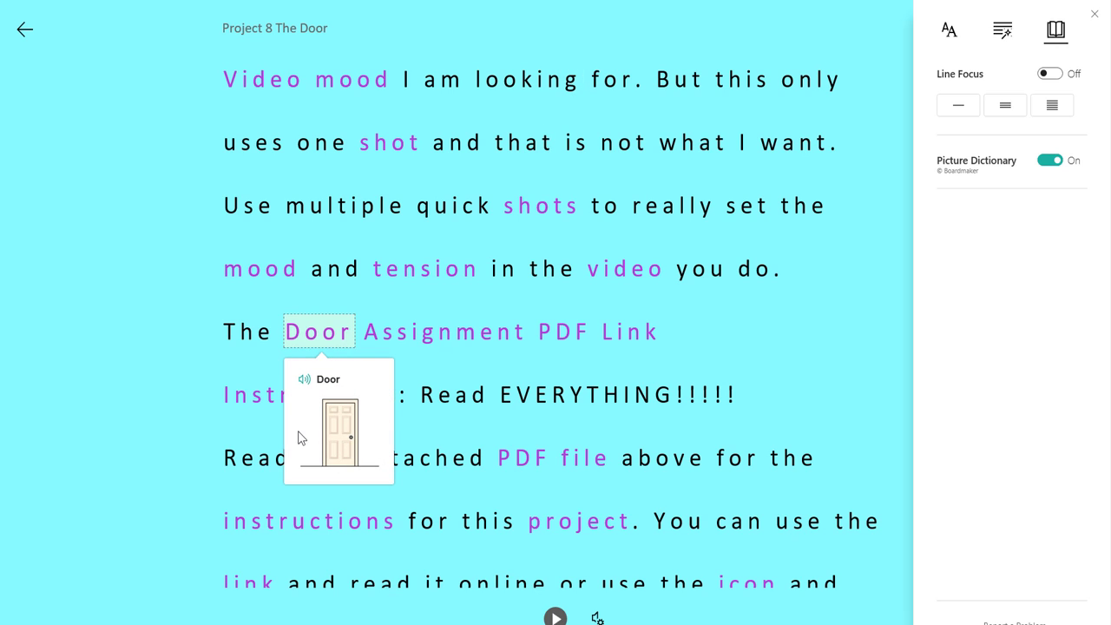
left_click(301, 384)
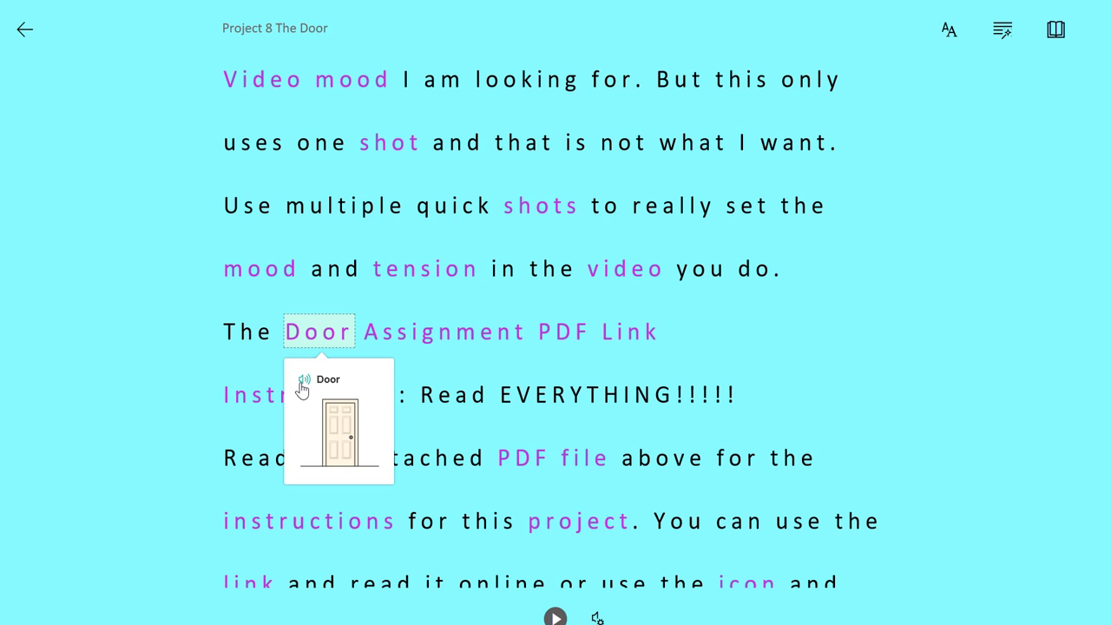
Look up tension, video, mood, multiple and quick, hear quick read aloud, then close its entry
left_click(434, 272)
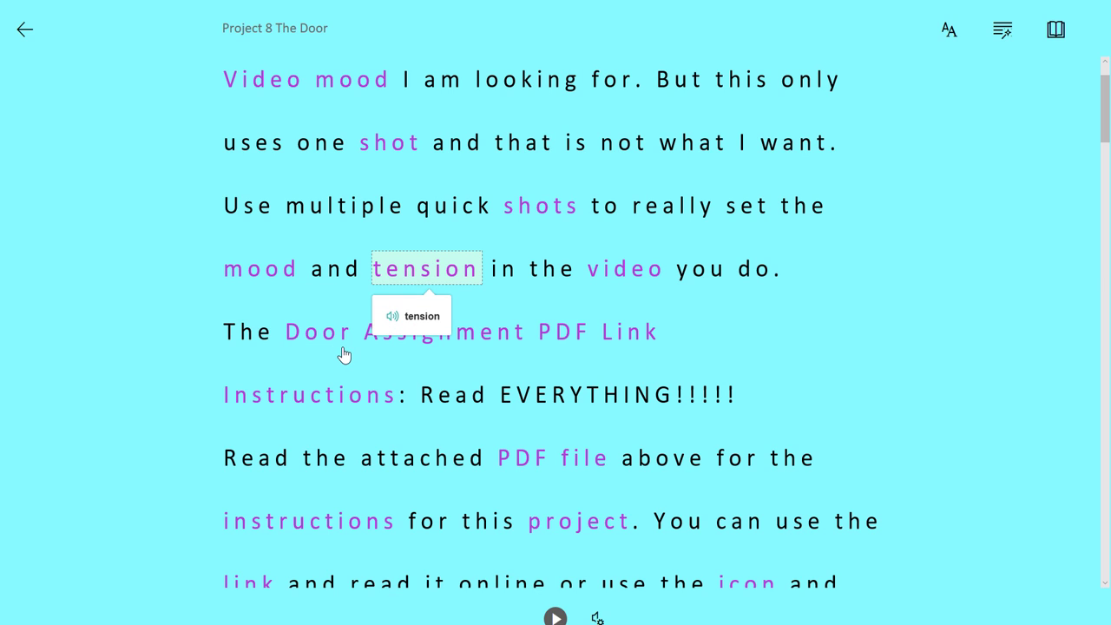
left_click(637, 272)
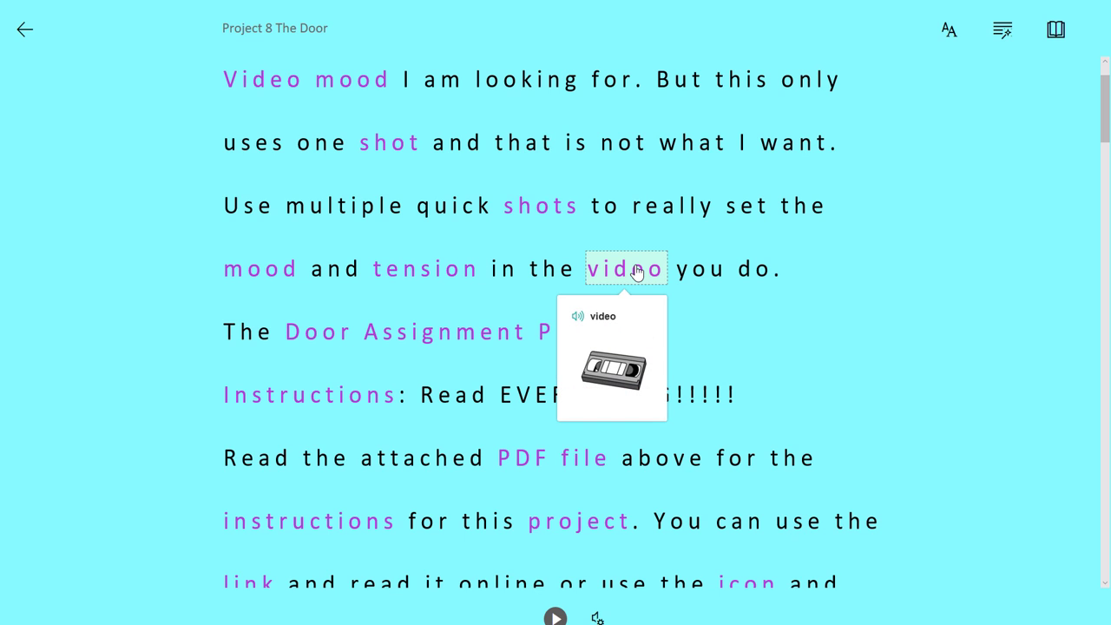
left_click(261, 272)
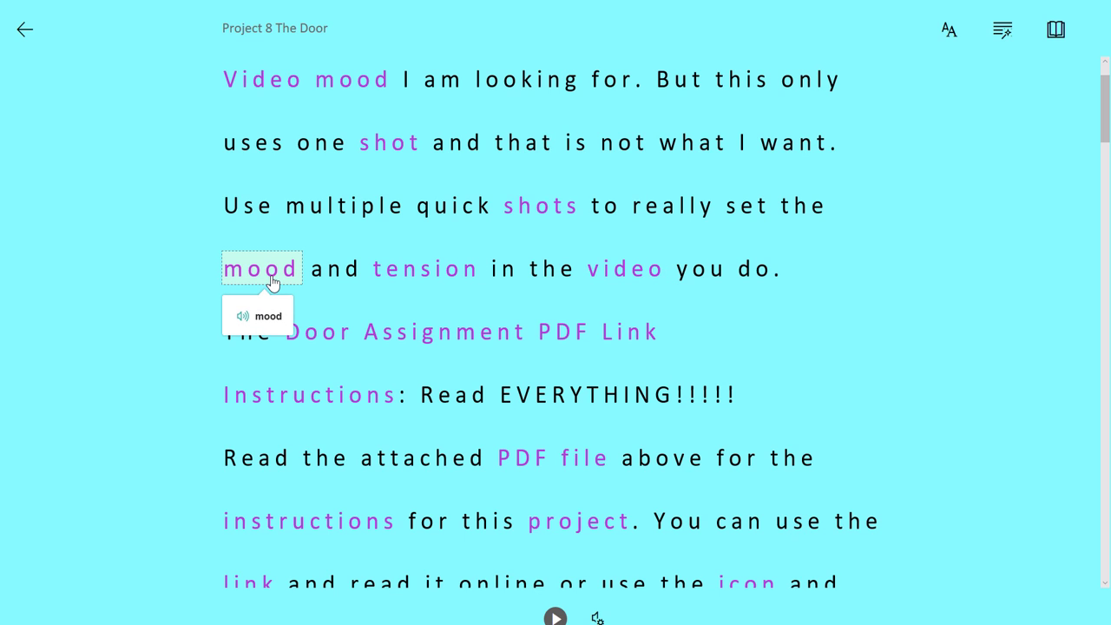
left_click(391, 217)
left_click(470, 219)
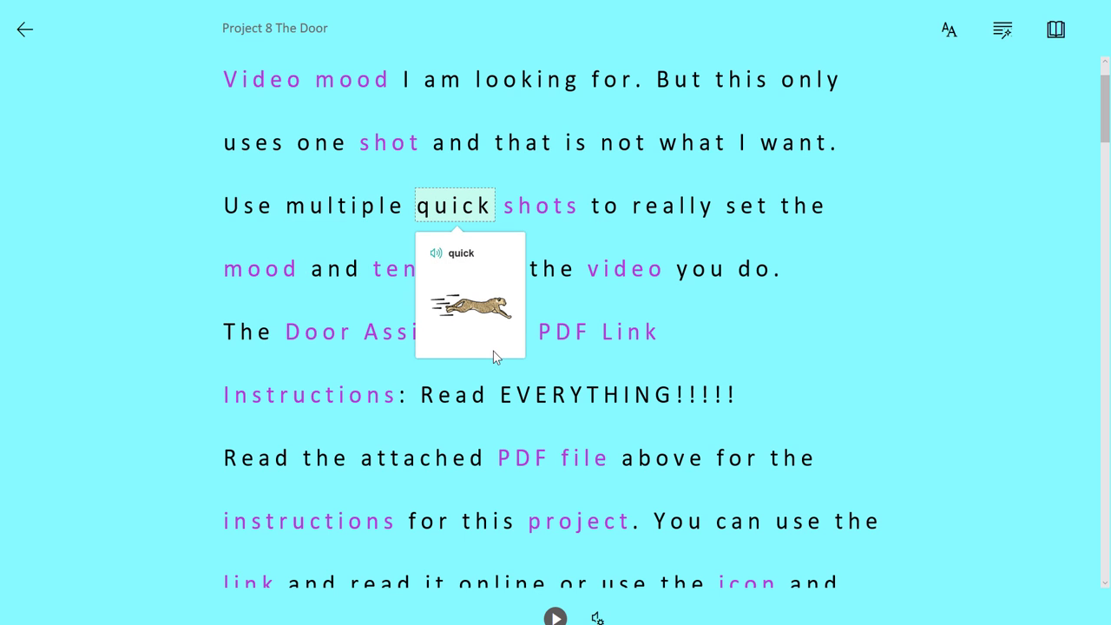
left_click(434, 255)
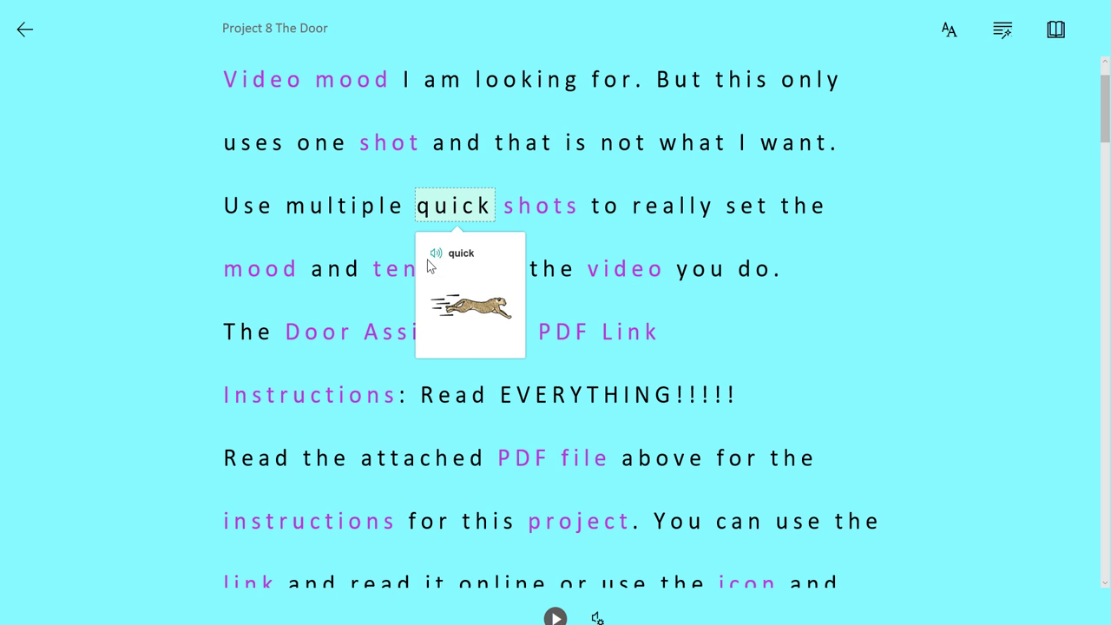
left_click(871, 260)
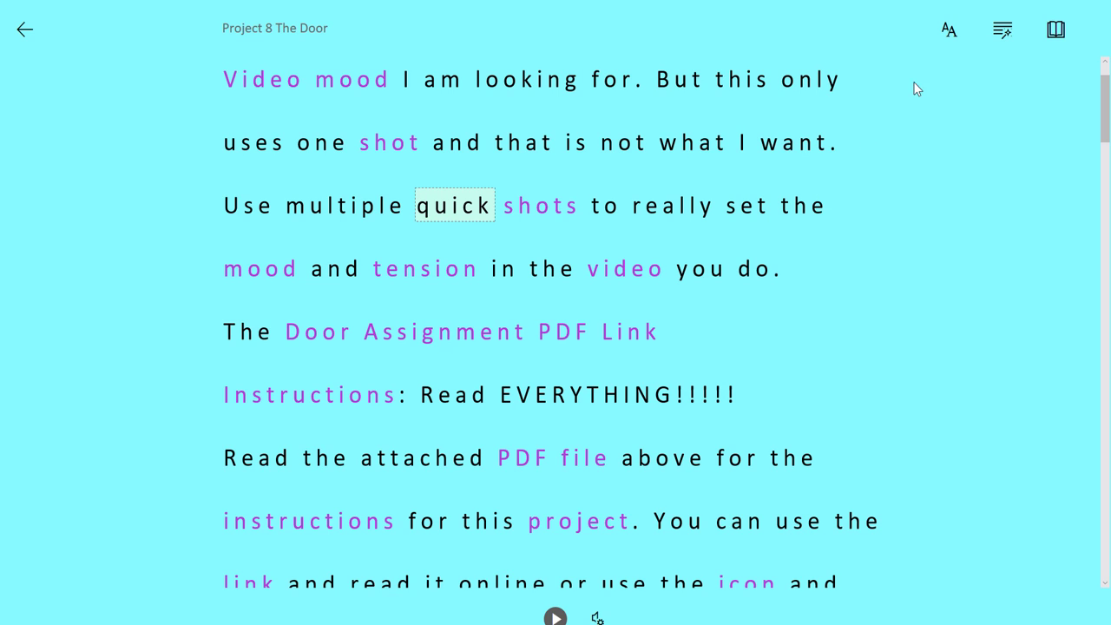
Leave the immersive view and scroll through the Project 8 The Door page in OneNote Online
left_click(25, 30)
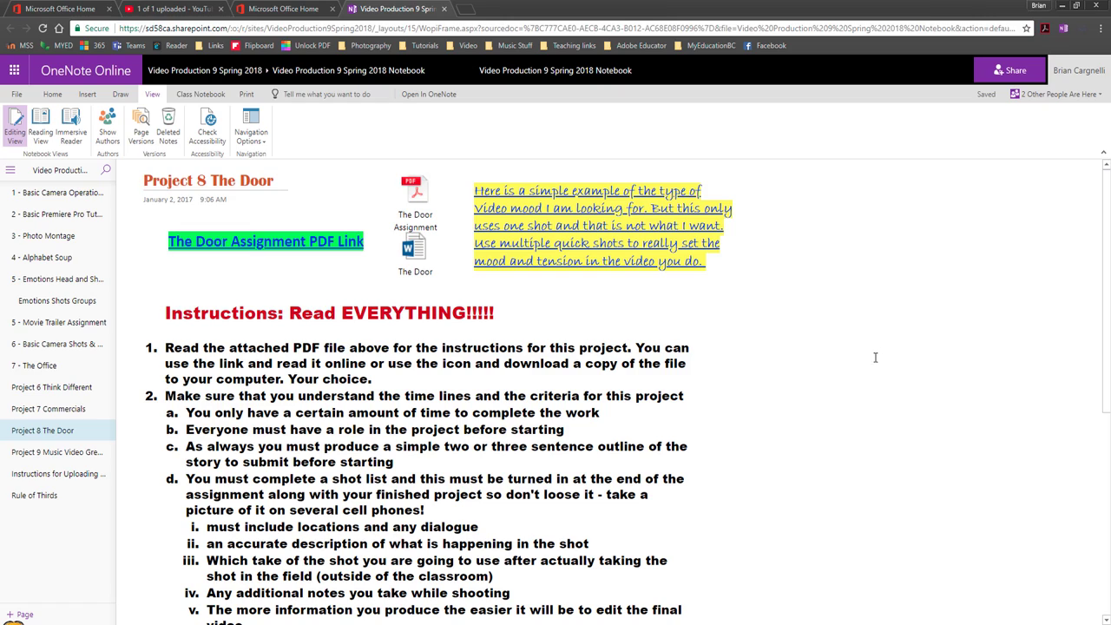
scroll(870, 363, "down", 1)
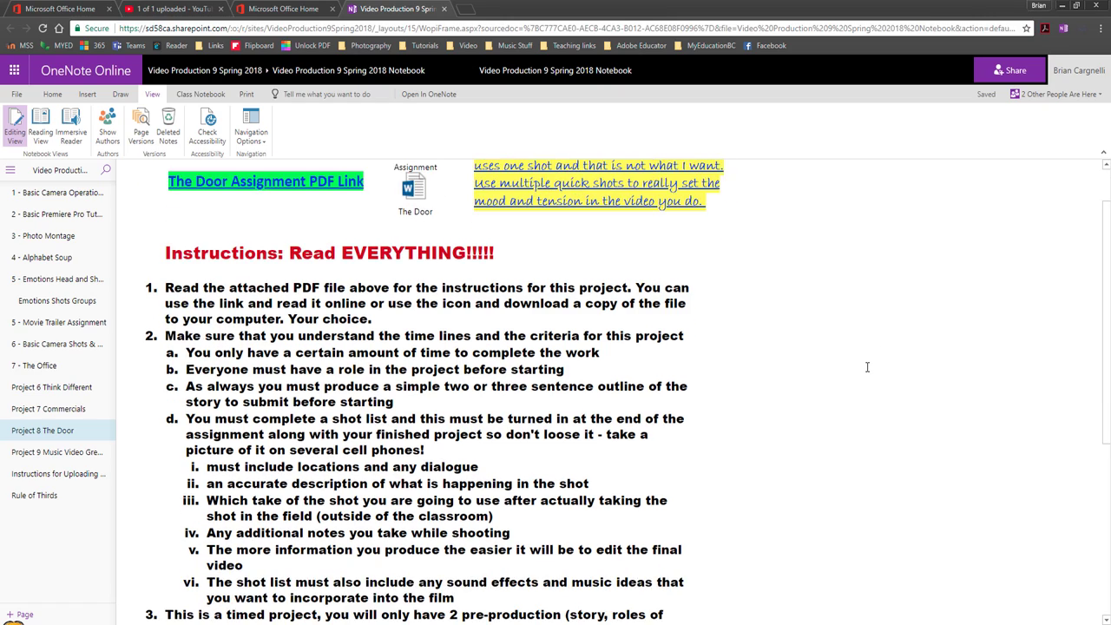
scroll(866, 367, "down", 5)
scroll(867, 373, "up", 7)
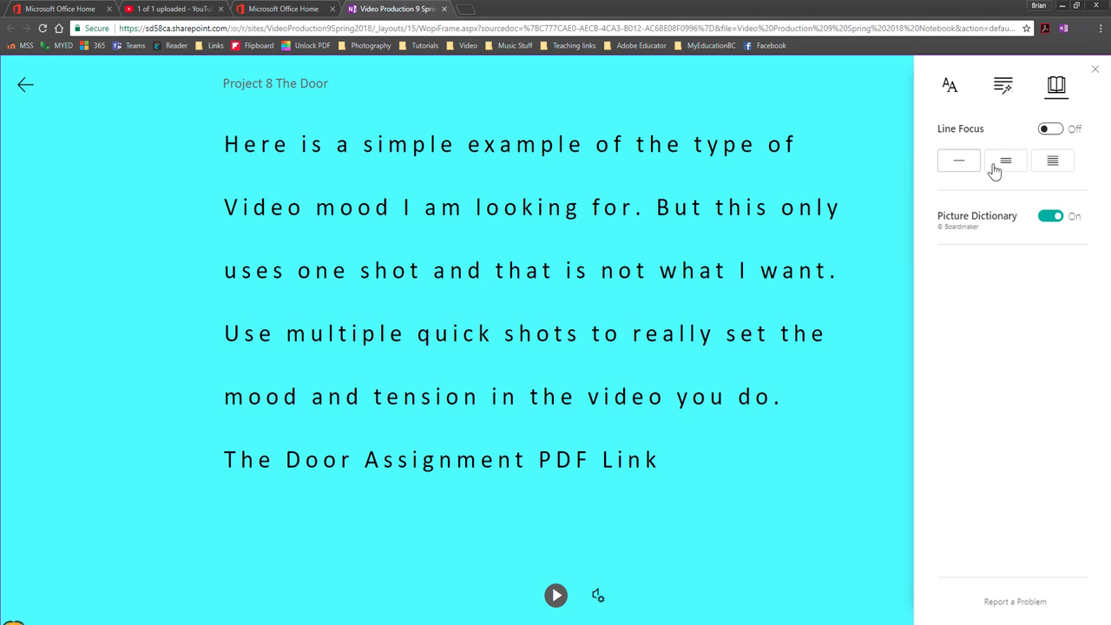
Show the Picture Dictionary entry for the word Here, then close the reading options panel
key("Tab")
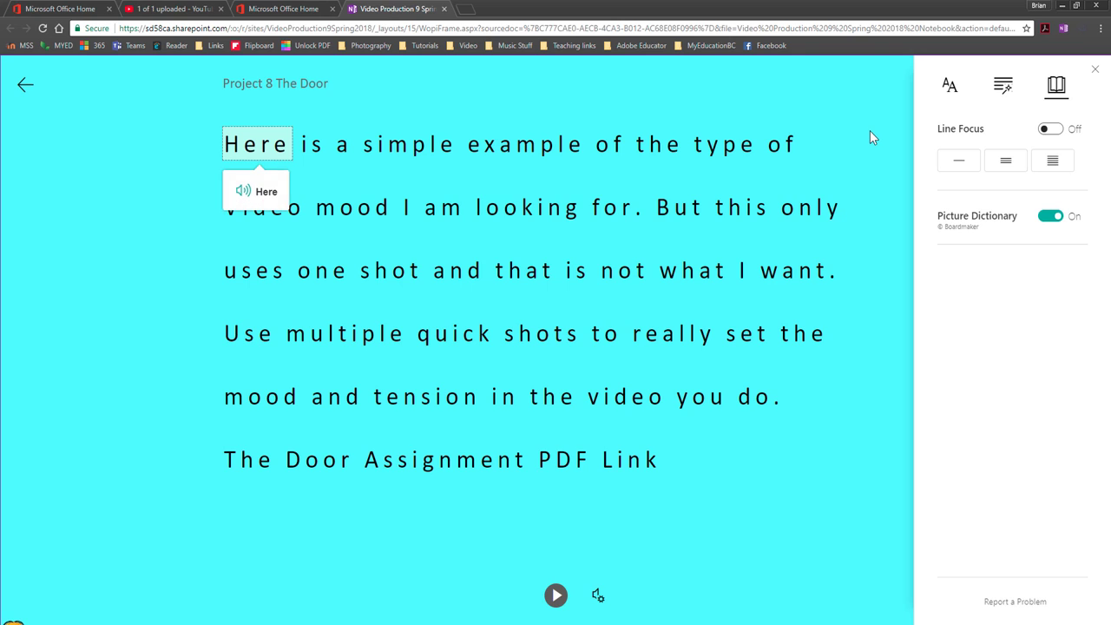
left_click(1095, 69)
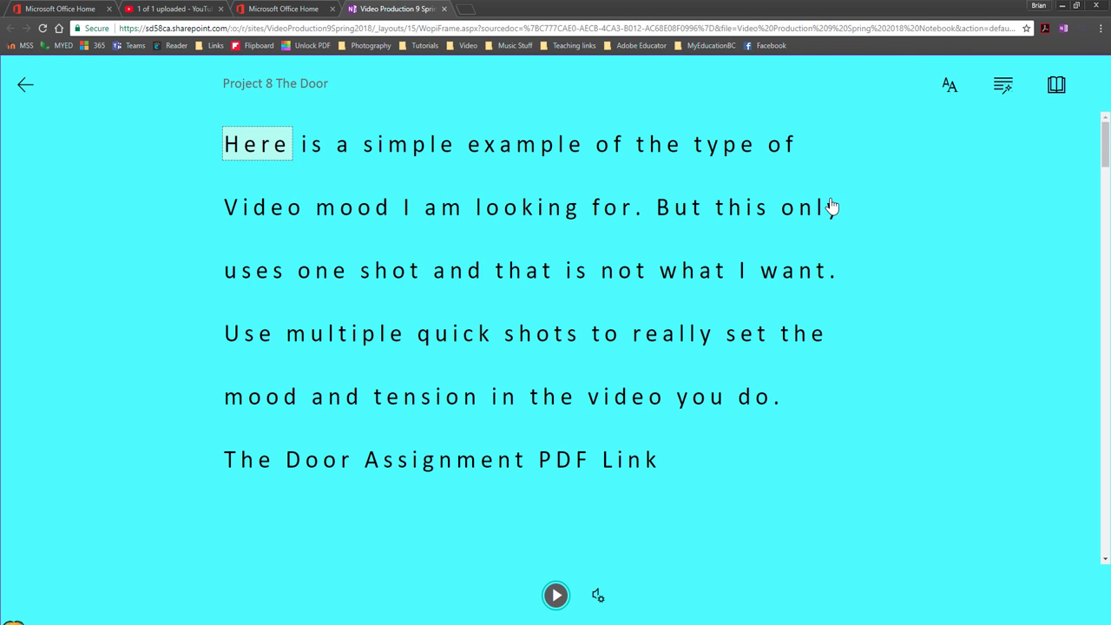